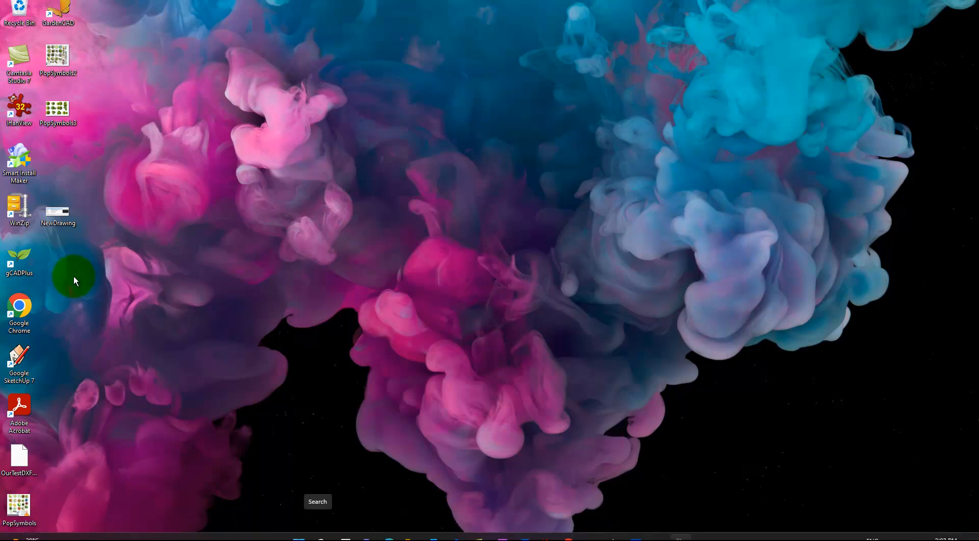
Step: Launch gCADPlus and create a new drawing from the Default.lcd template
{"action": "double_click", "coordinate": [20, 256]}
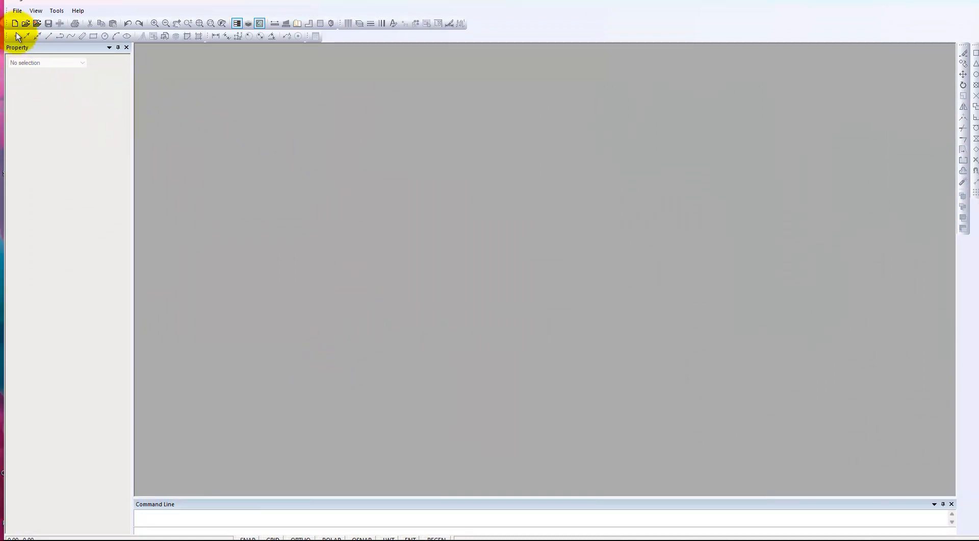
{"action": "left_click", "coordinate": [18, 11]}
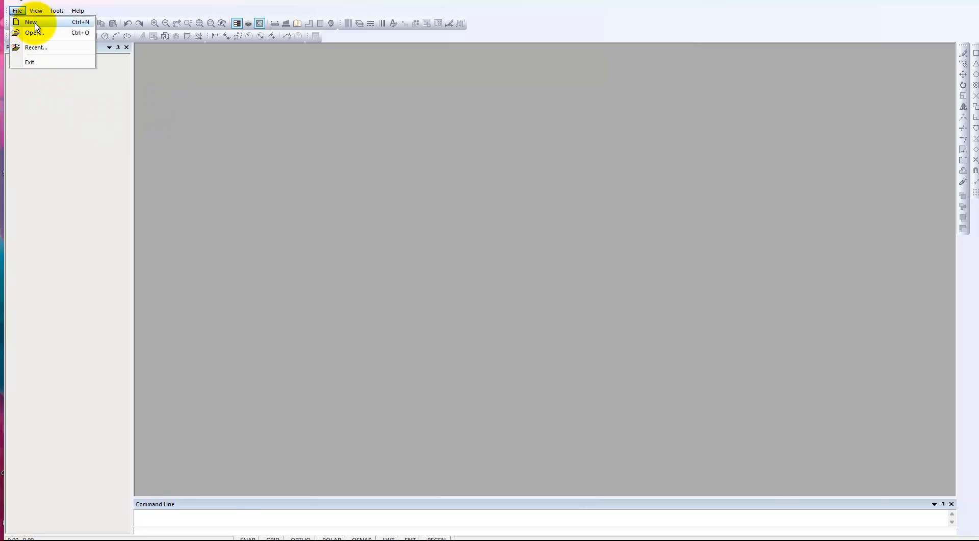
{"action": "left_click", "coordinate": [32, 22]}
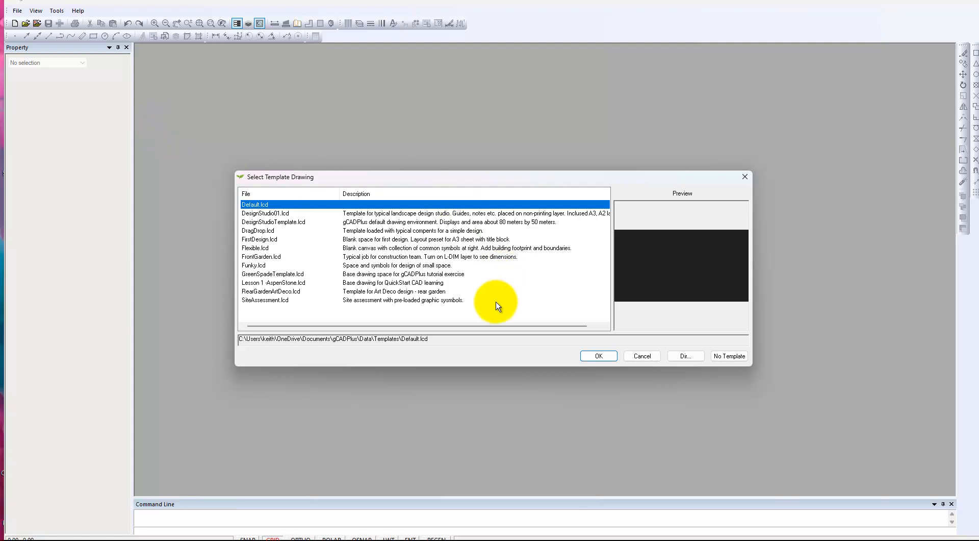
{"action": "left_click", "coordinate": [599, 357]}
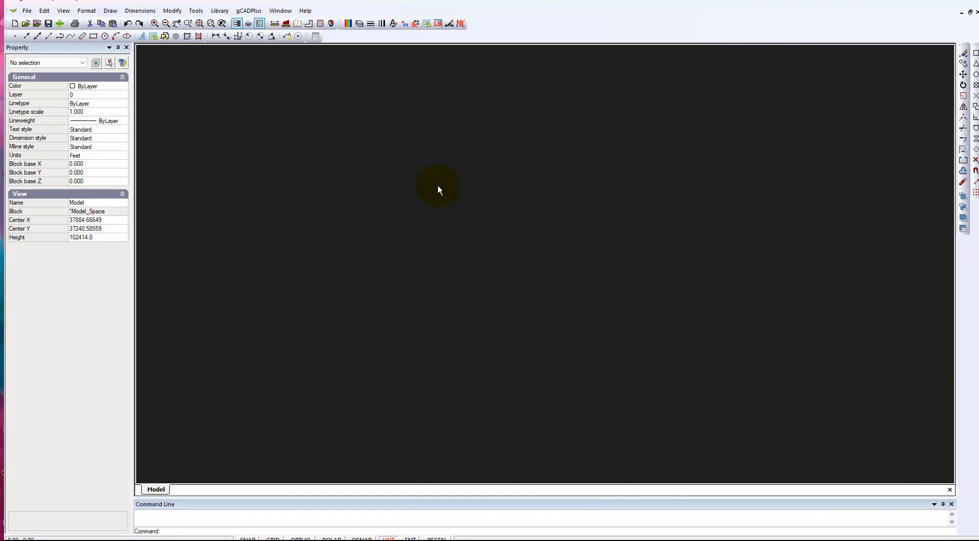
Step: Measure the horizontal distance across the width of the blank model space
{"action": "left_click", "coordinate": [275, 23]}
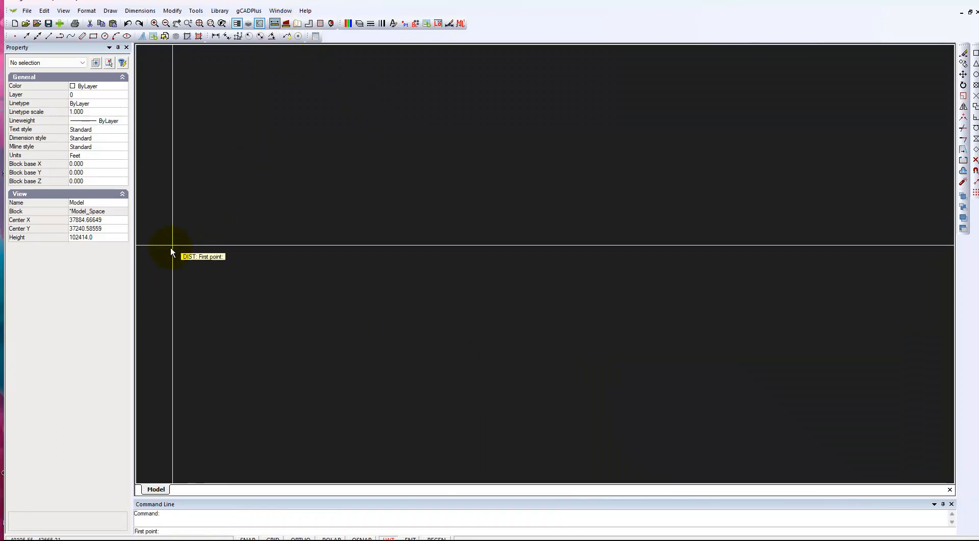
{"action": "left_click", "coordinate": [160, 256]}
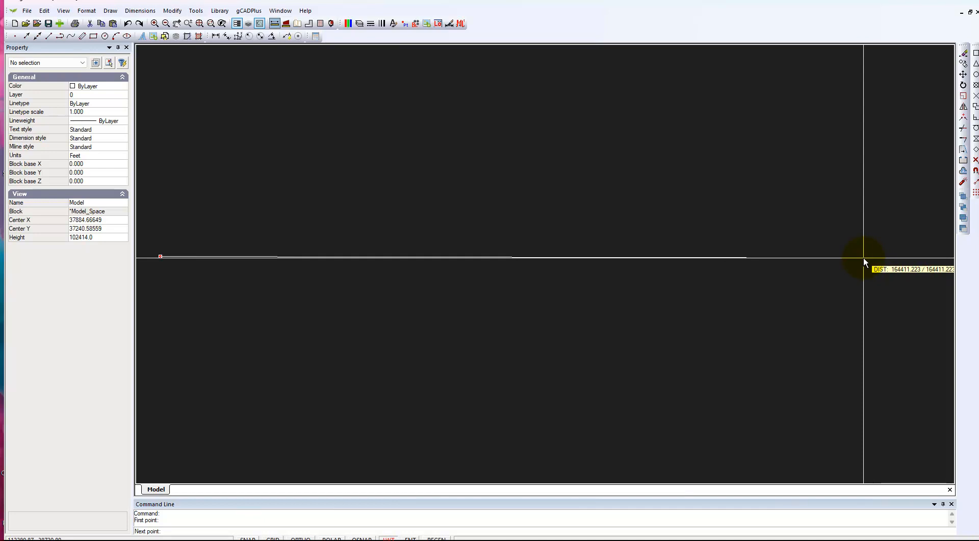
{"action": "left_click", "coordinate": [864, 258]}
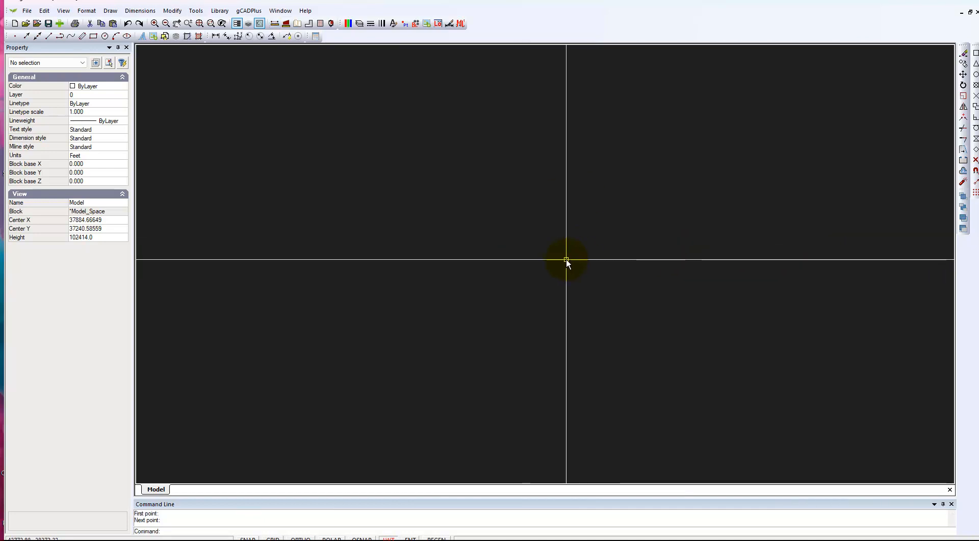
Step: Create a new drawing from the Flexible.lcd template, view its Layout1 sheet and return to model space
{"action": "left_click", "coordinate": [14, 24]}
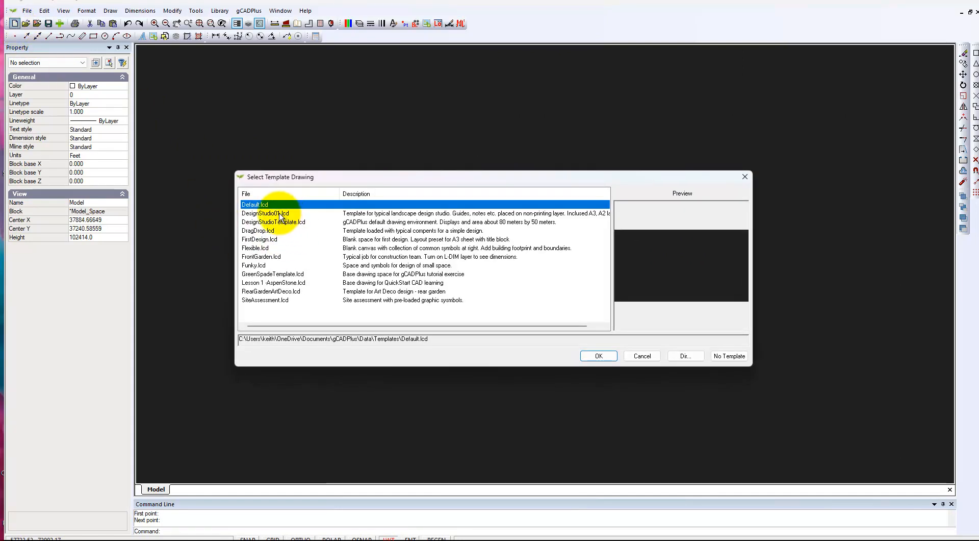
{"action": "left_click", "coordinate": [280, 214]}
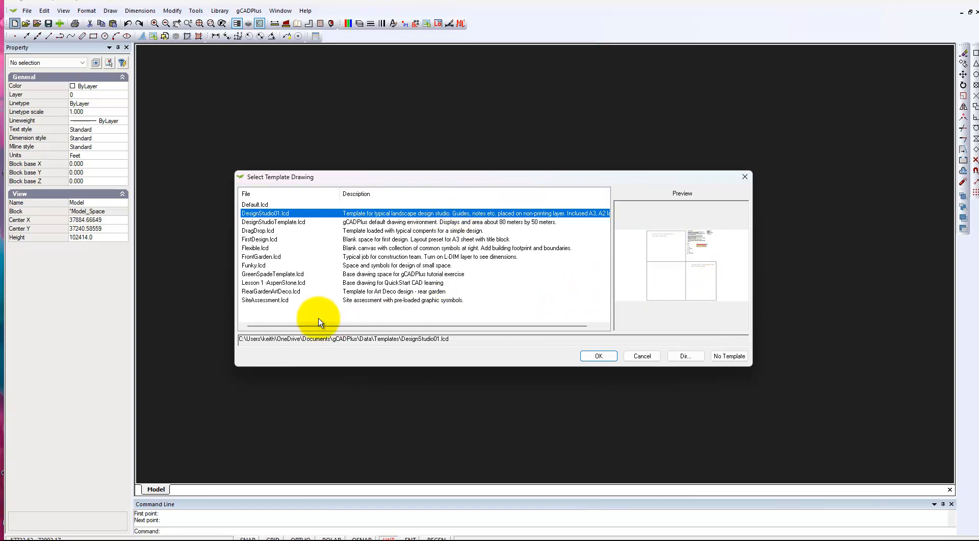
{"action": "left_click", "coordinate": [259, 250]}
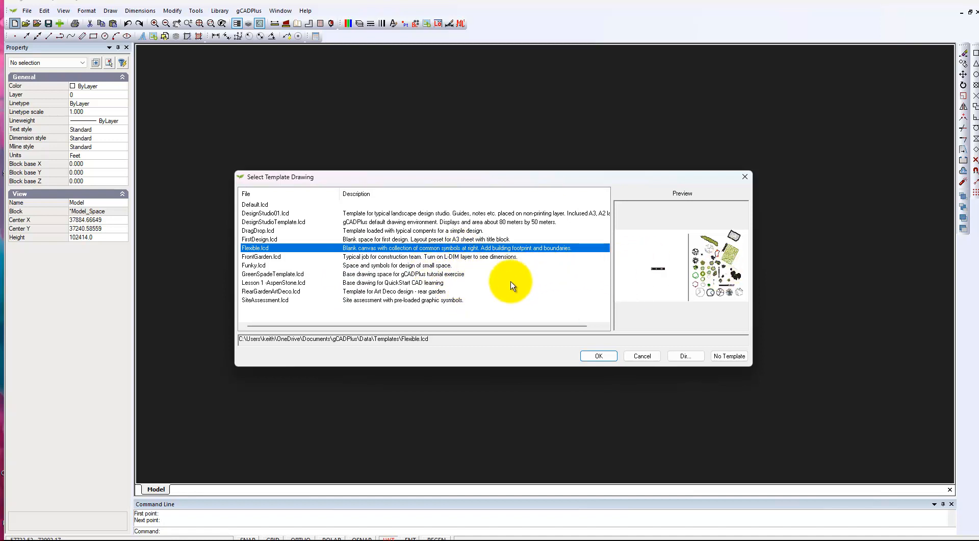
{"action": "left_click", "coordinate": [600, 358]}
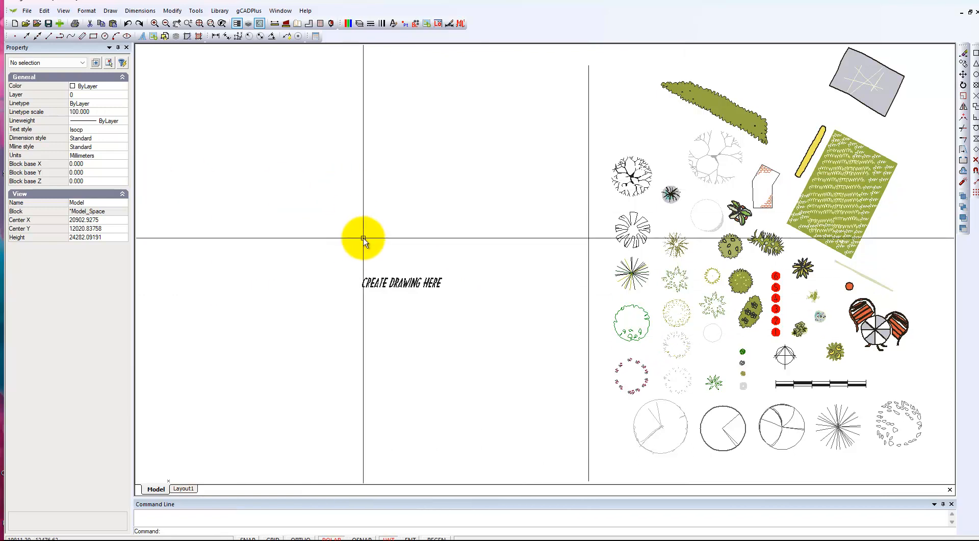
{"action": "left_click", "coordinate": [185, 489]}
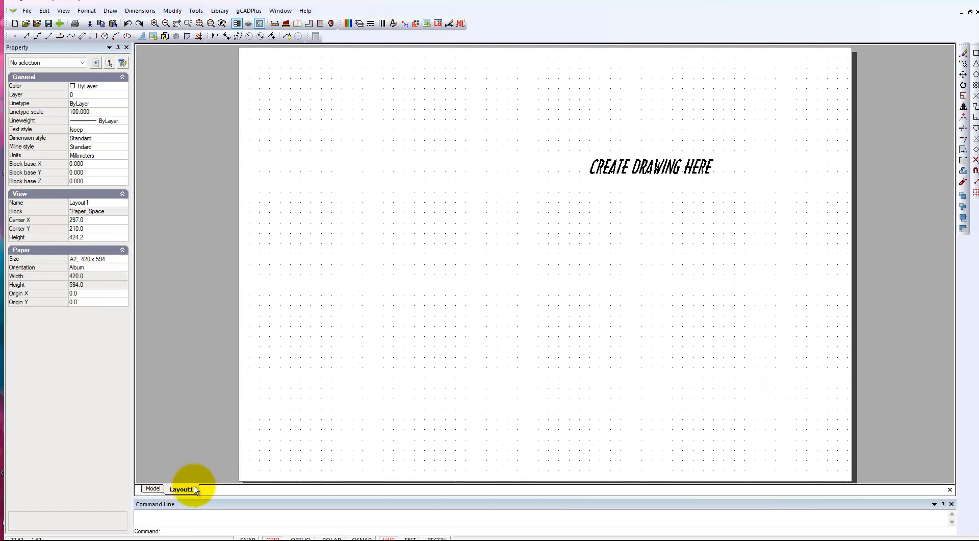
{"action": "left_click", "coordinate": [153, 489]}
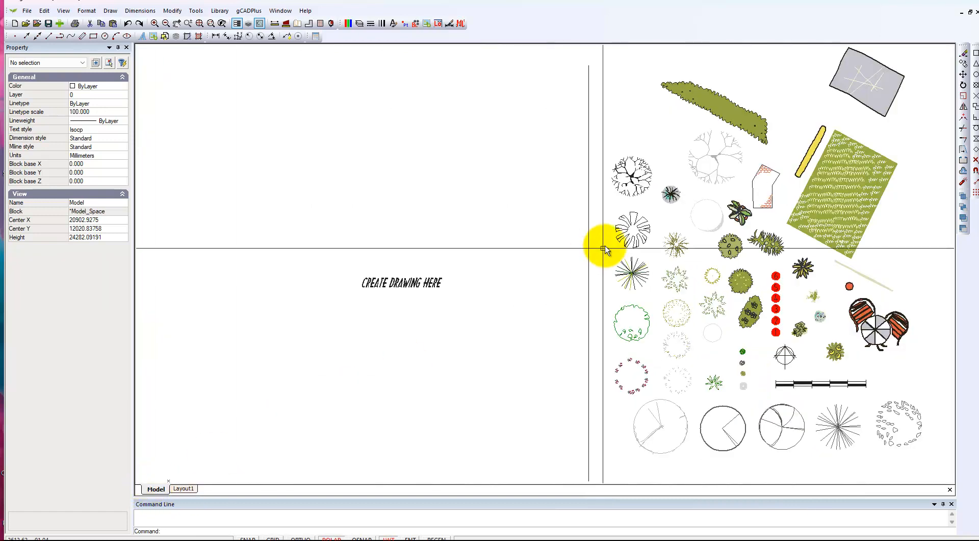
Step: Move the large radial shrub symbol and the small spiky plant symbol from the symbol collection into the blank drawing area
{"action": "left_click", "coordinate": [632, 243]}
{"action": "left_click", "coordinate": [633, 230]}
{"action": "left_click", "coordinate": [266, 310]}
{"action": "left_click", "coordinate": [670, 194]}
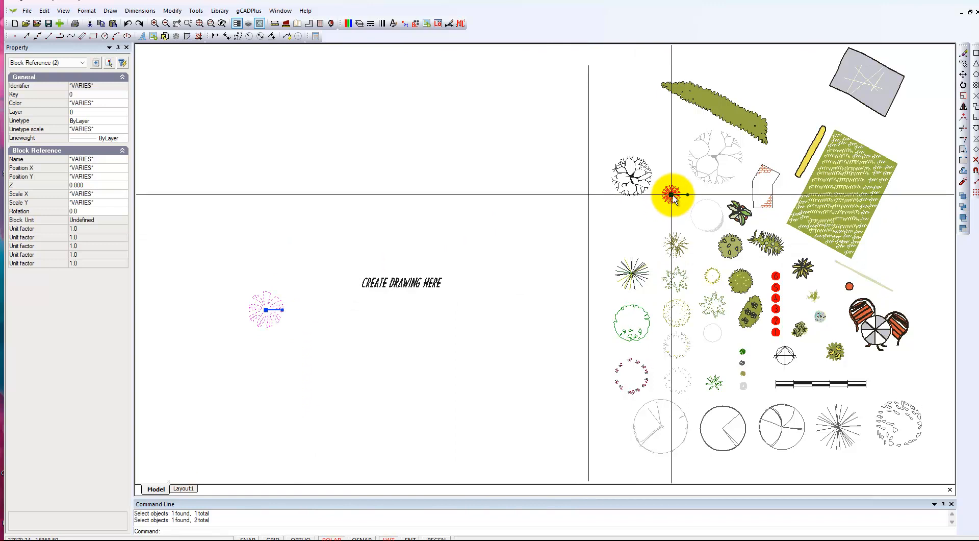
{"action": "left_click", "coordinate": [671, 194]}
{"action": "left_click", "coordinate": [293, 336]}
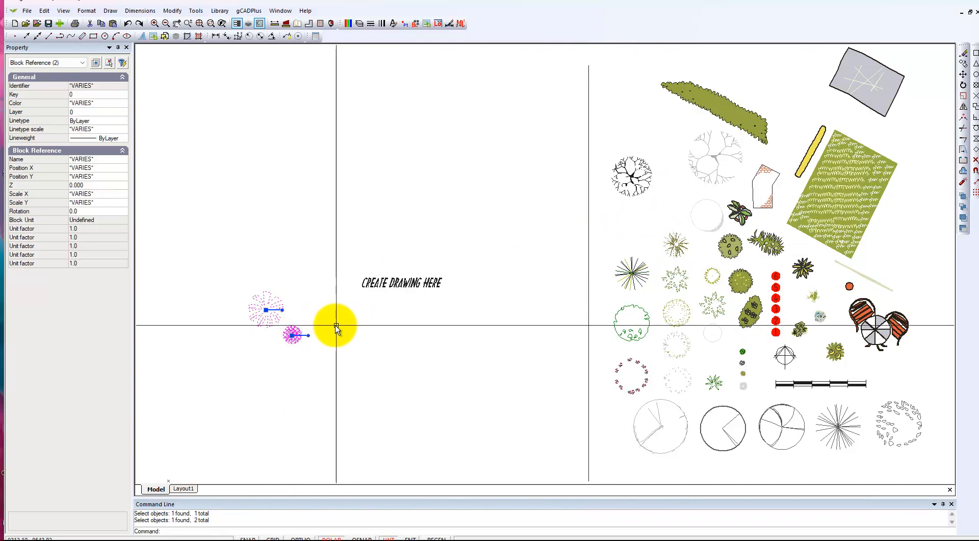
{"action": "key", "text": "Escape"}
Step: Copy the large radial shrub twice, placing the copies beside and below the original around the small spiky plant
{"action": "left_click", "coordinate": [269, 321]}
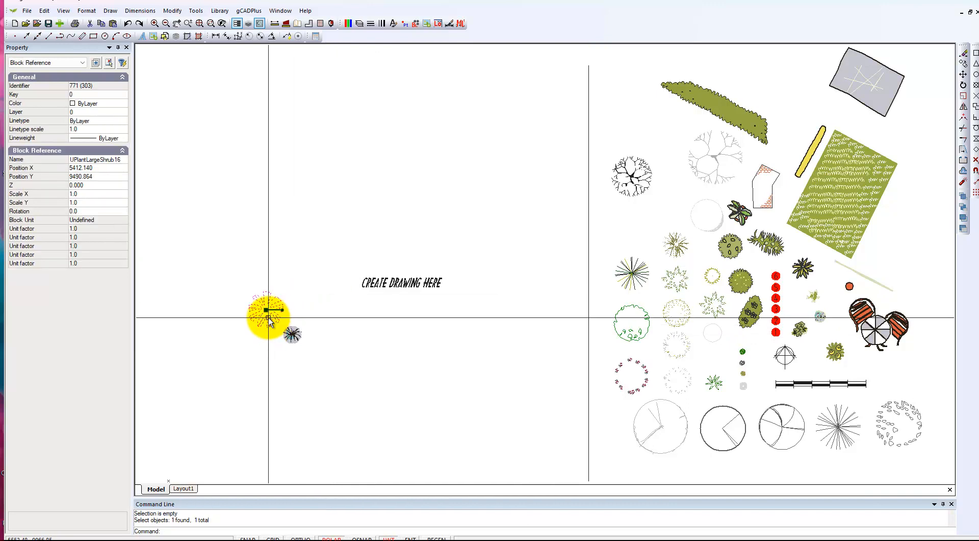
{"action": "right_click", "coordinate": [270, 321]}
{"action": "left_click", "coordinate": [287, 336]}
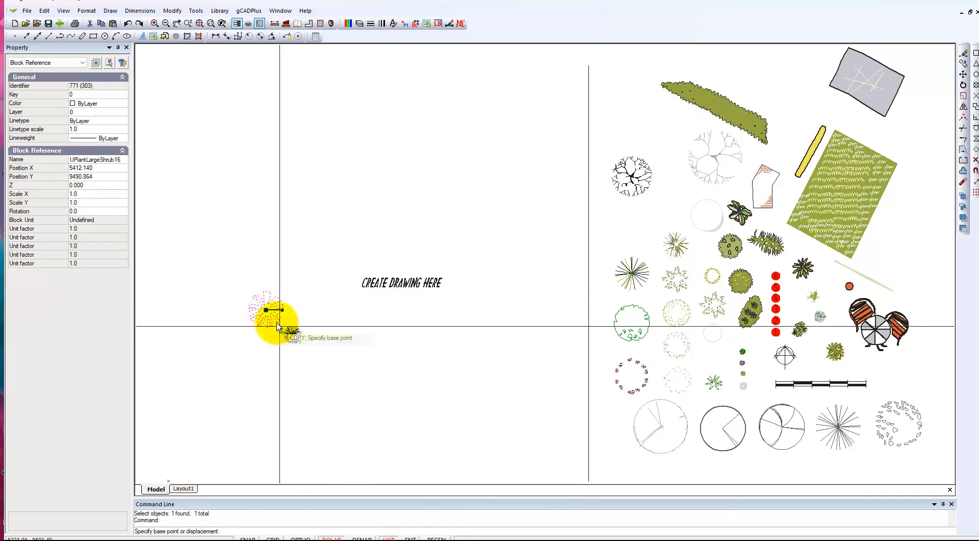
{"action": "left_click", "coordinate": [266, 311]}
{"action": "left_click", "coordinate": [277, 356]}
{"action": "key", "text": "Escape"}
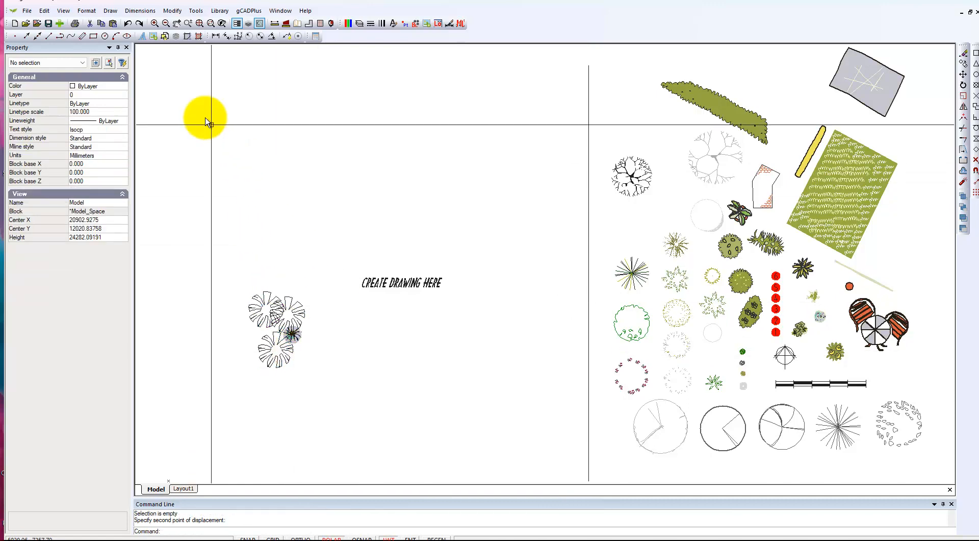
Step: Draw an L-shaped line running vertically down beside the shrub group and horizontally to the right below it
{"action": "left_click", "coordinate": [111, 11]}
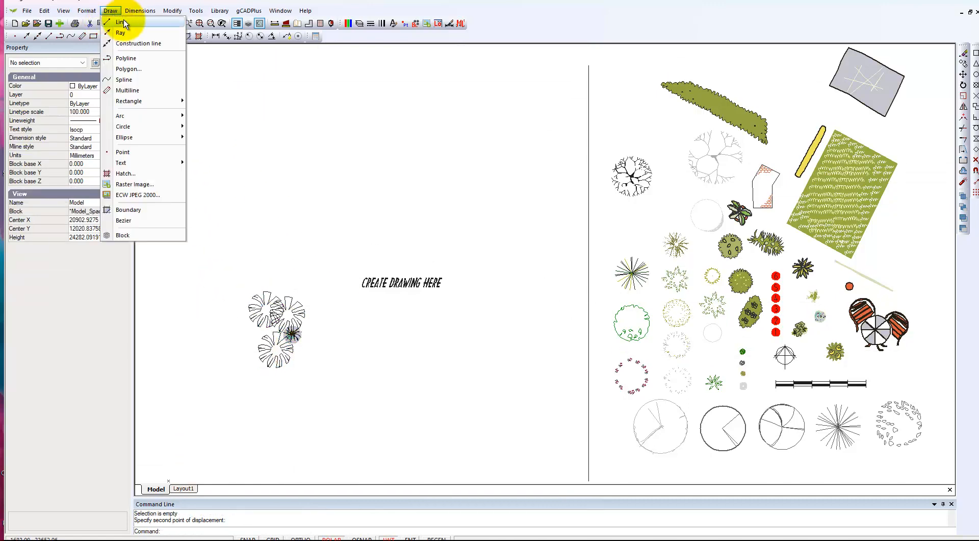
{"action": "left_click", "coordinate": [130, 26]}
{"action": "left_click", "coordinate": [291, 292]}
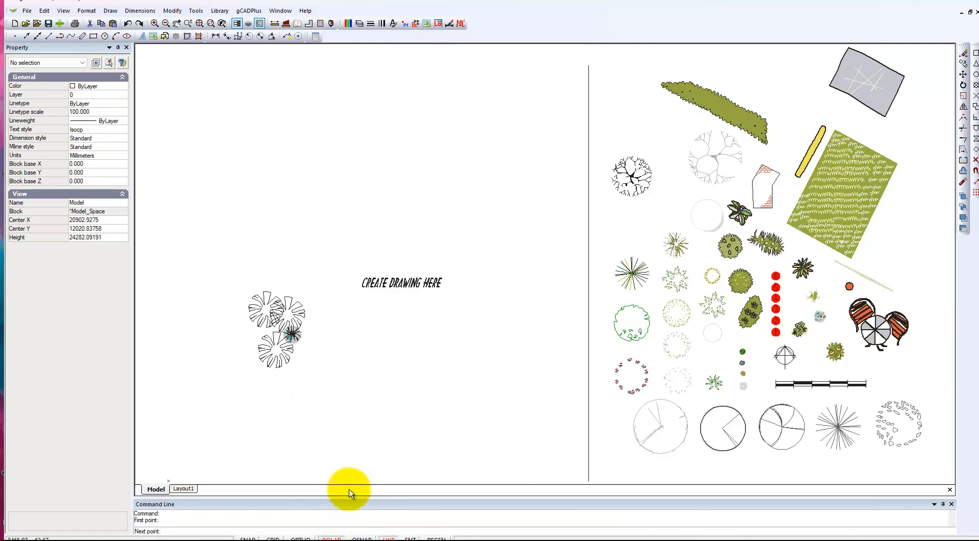
{"action": "left_click", "coordinate": [949, 4]}
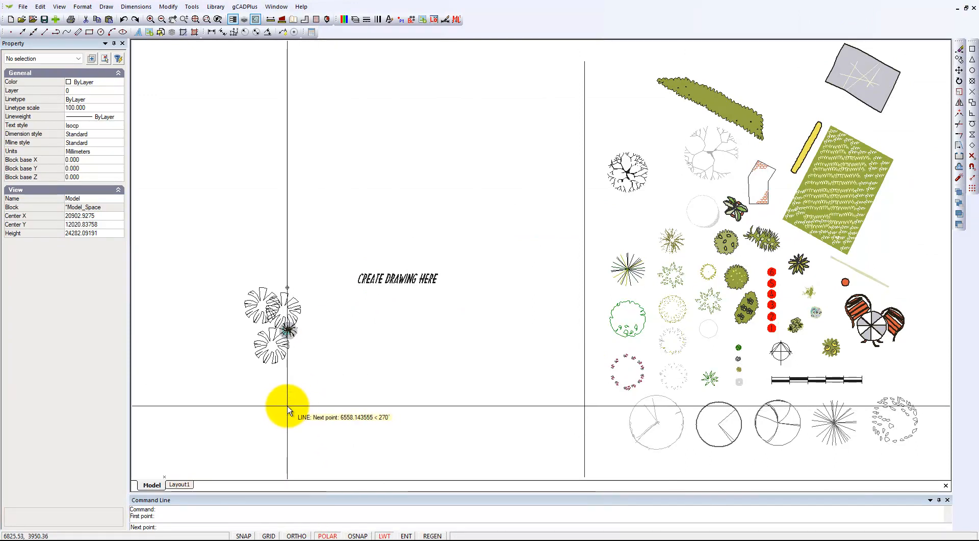
{"action": "left_click", "coordinate": [287, 374]}
{"action": "left_click", "coordinate": [364, 374]}
{"action": "right_click", "coordinate": [395, 387]}
{"action": "left_click", "coordinate": [405, 399]}
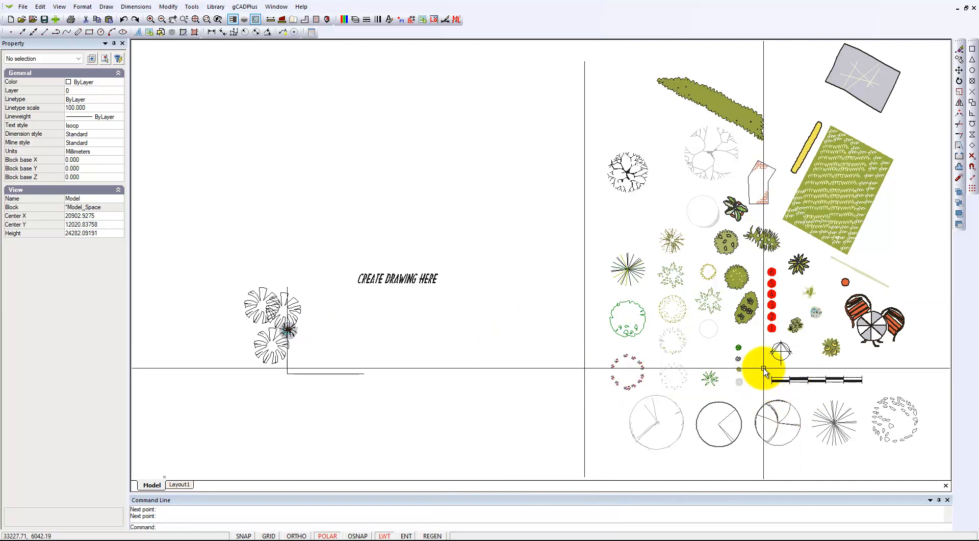
Step: Copy the round green shrub12 symbol from the symbol collection to just below the corner of the L-shaped line
{"action": "left_click", "coordinate": [736, 279]}
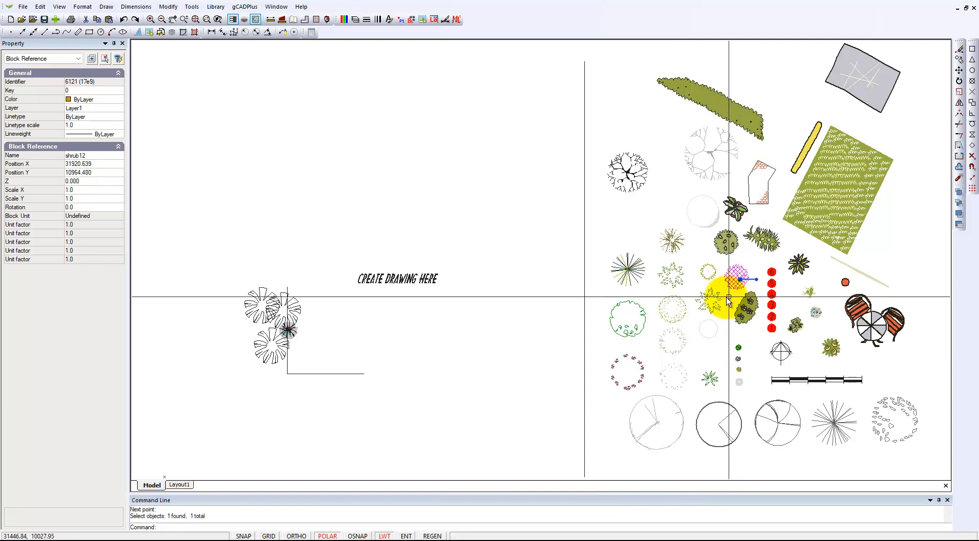
{"action": "right_click", "coordinate": [737, 261]}
{"action": "left_click", "coordinate": [740, 323]}
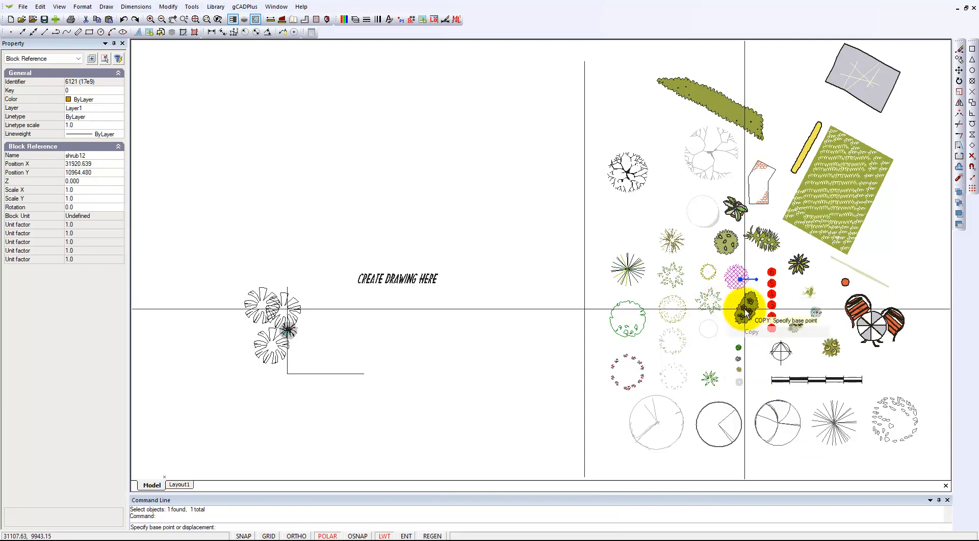
{"action": "left_click", "coordinate": [741, 279]}
{"action": "left_click", "coordinate": [299, 391]}
{"action": "key", "text": "Escape"}
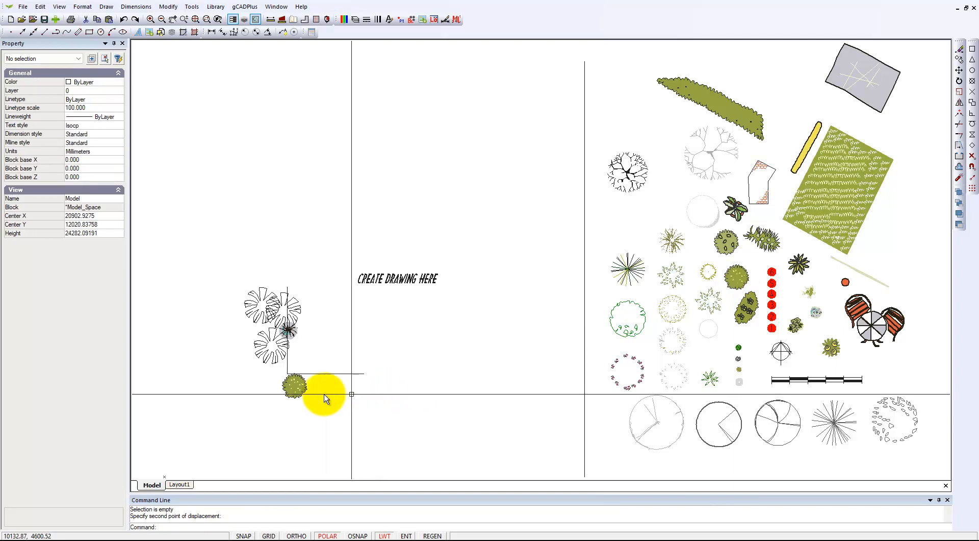
Step: Scale the copied green shrub below the line's corner down to about 0.67 of its size
{"action": "left_click", "coordinate": [295, 389]}
{"action": "right_click", "coordinate": [296, 388]}
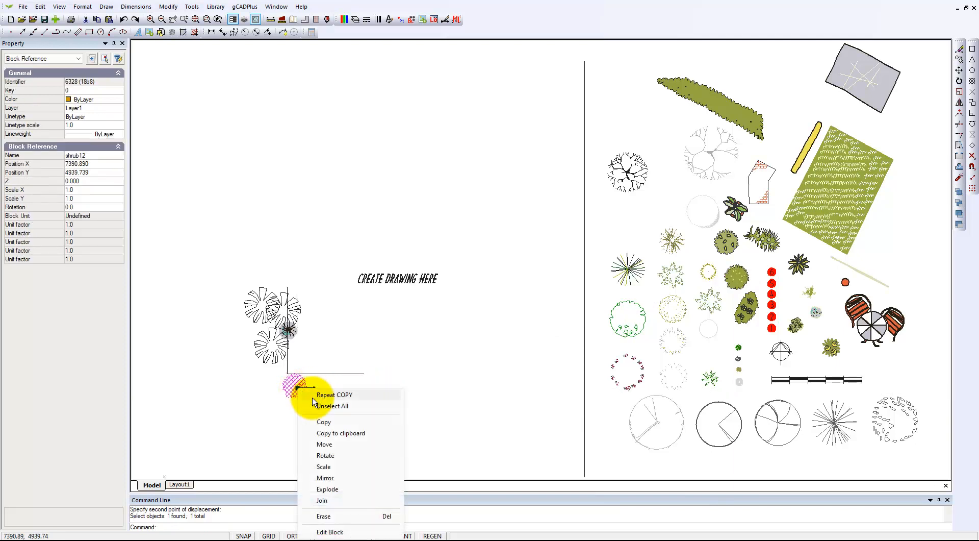
{"action": "left_click", "coordinate": [326, 466]}
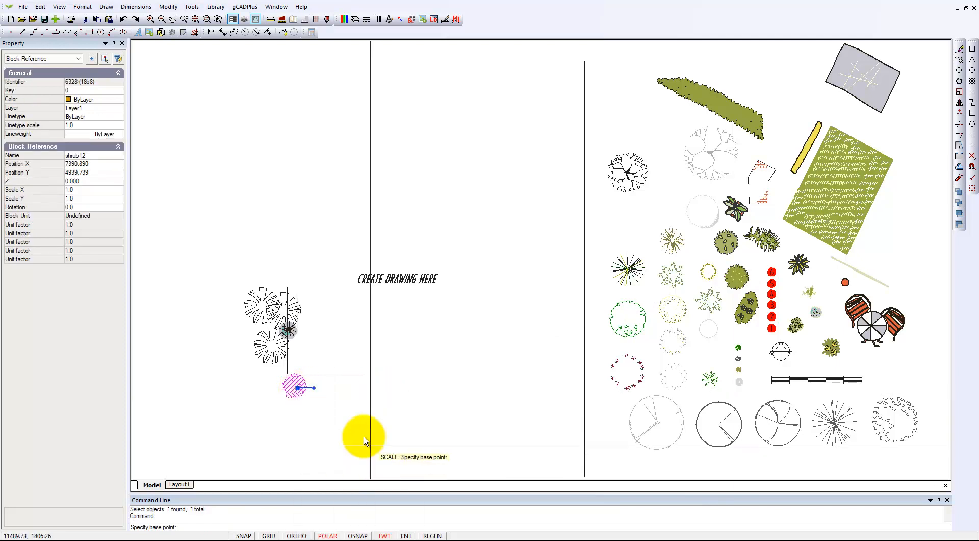
{"action": "left_click", "coordinate": [298, 388]}
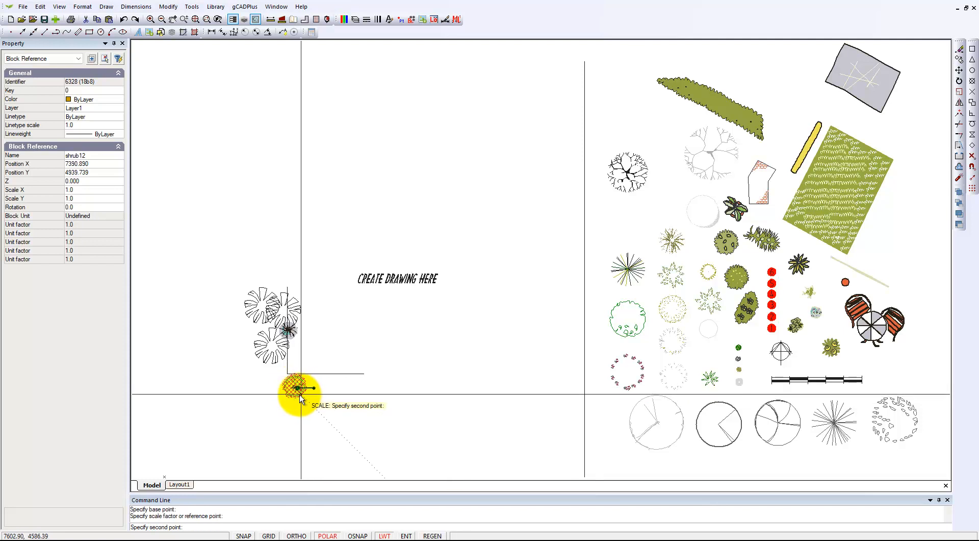
{"action": "left_click", "coordinate": [307, 399]}
Step: Copy the reduced green shrub twice to the right, forming an evenly spaced row beneath the horizontal line
{"action": "right_click", "coordinate": [308, 406]}
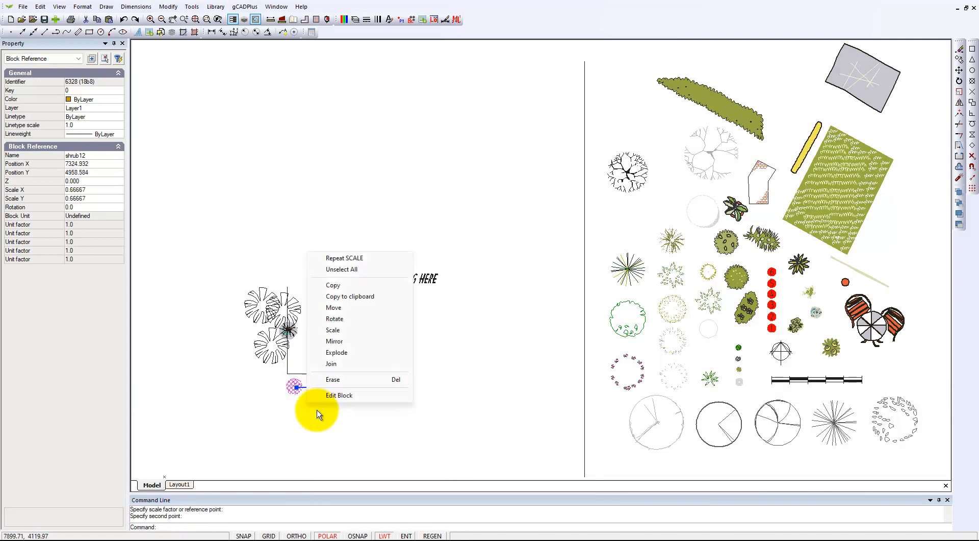
{"action": "left_click", "coordinate": [333, 285]}
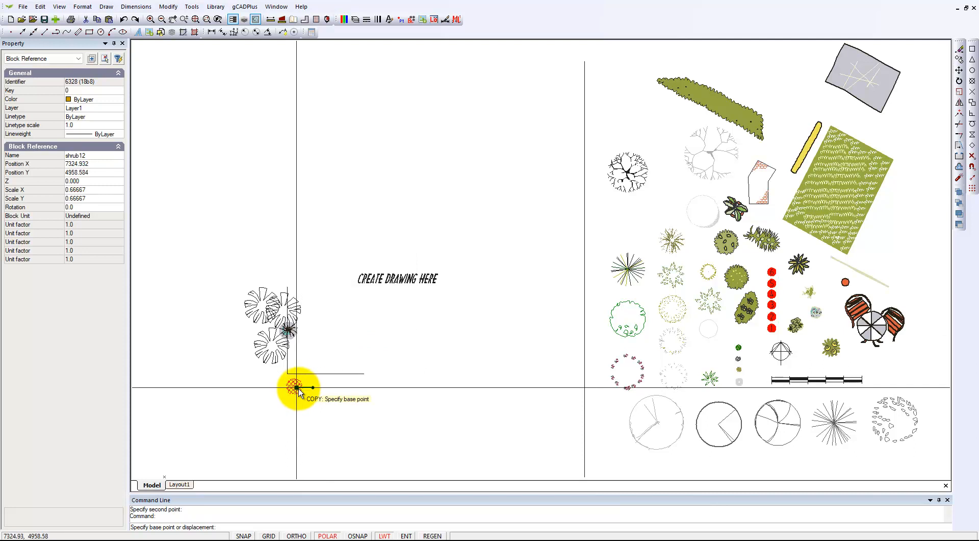
{"action": "left_click", "coordinate": [299, 389]}
{"action": "left_click", "coordinate": [319, 387]}
{"action": "left_click", "coordinate": [344, 389]}
{"action": "key", "text": "Escape"}
{"action": "scroll", "coordinate": [350, 420], "scroll_direction": "up", "scroll_amount": 3}
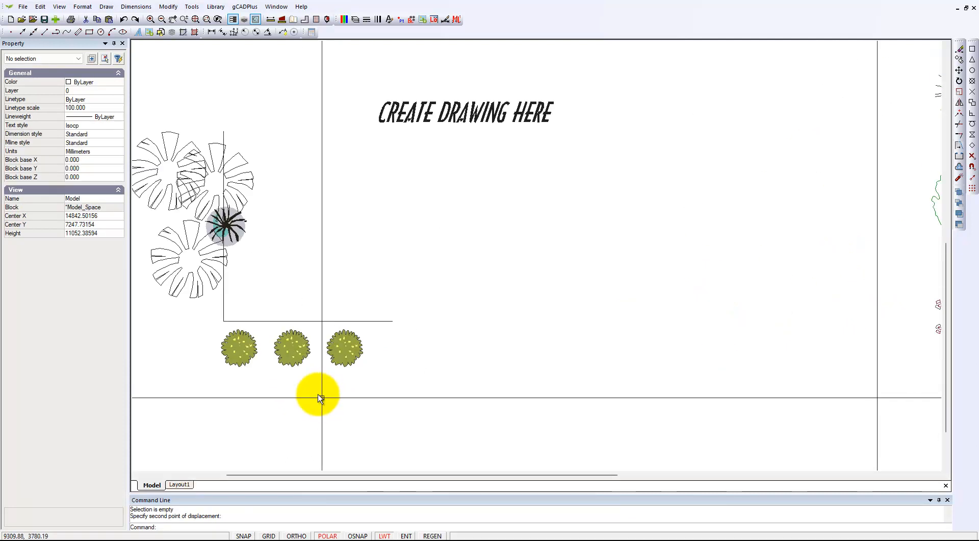
{"action": "scroll", "coordinate": [326, 398], "scroll_direction": "up", "scroll_amount": 2}
{"action": "left_click", "coordinate": [372, 337]}
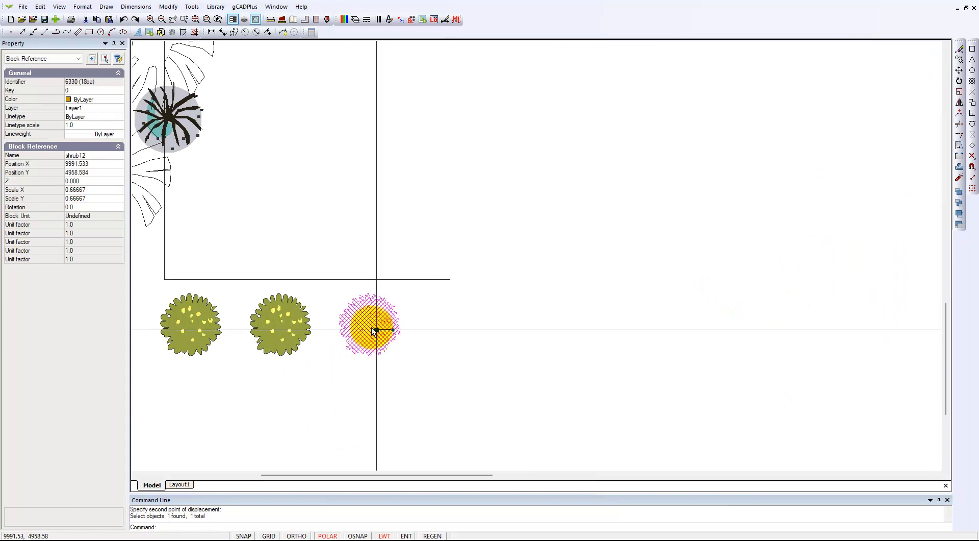
{"action": "scroll", "coordinate": [372, 408], "scroll_direction": "down", "scroll_amount": 3}
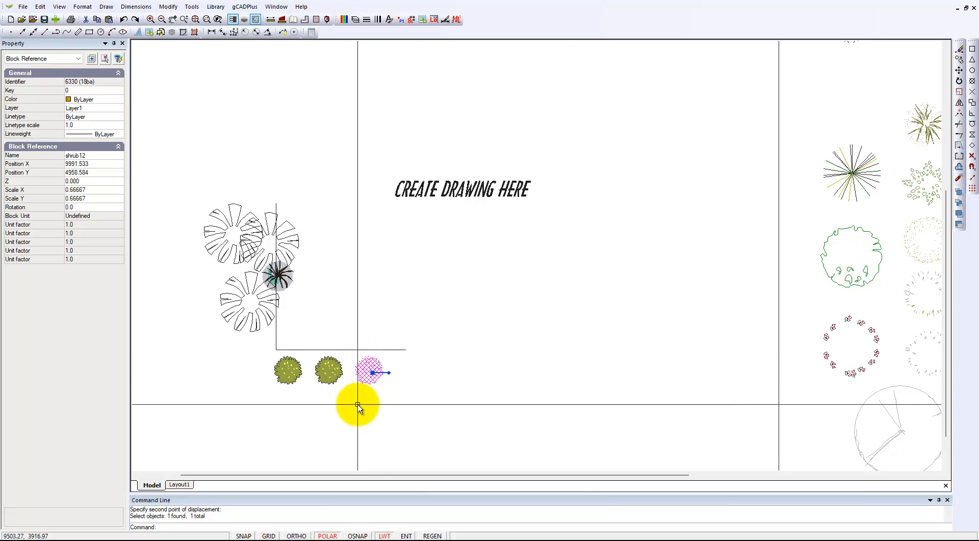
{"action": "key", "text": "Escape"}
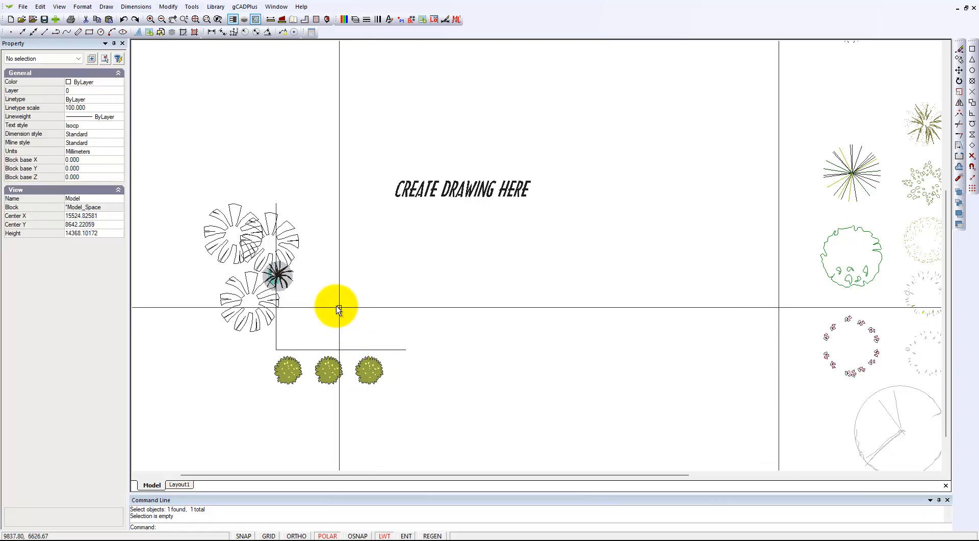
Step: Move the small dark shrub slightly to the left, within the group of large shrubs beside the vertical line
{"action": "left_click", "coordinate": [278, 278]}
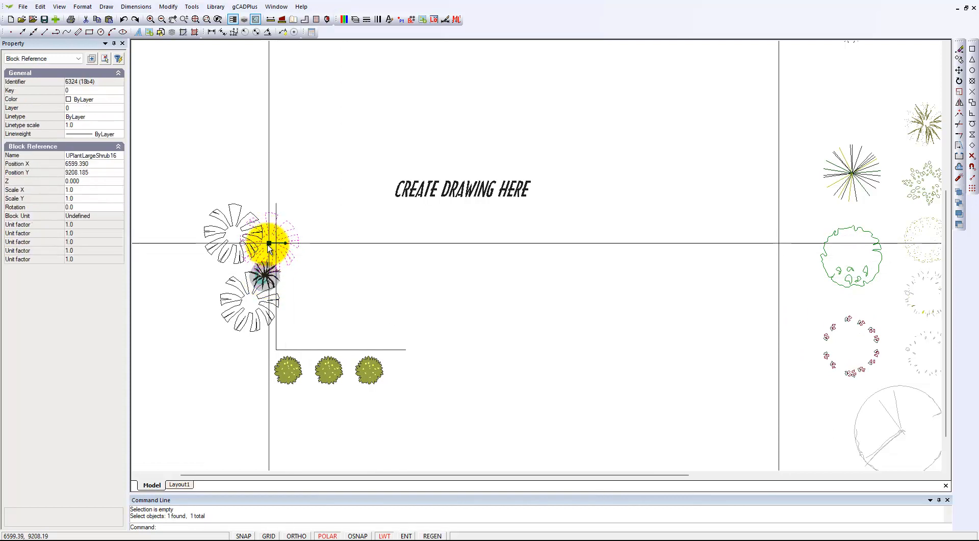
{"action": "key", "text": "Escape"}
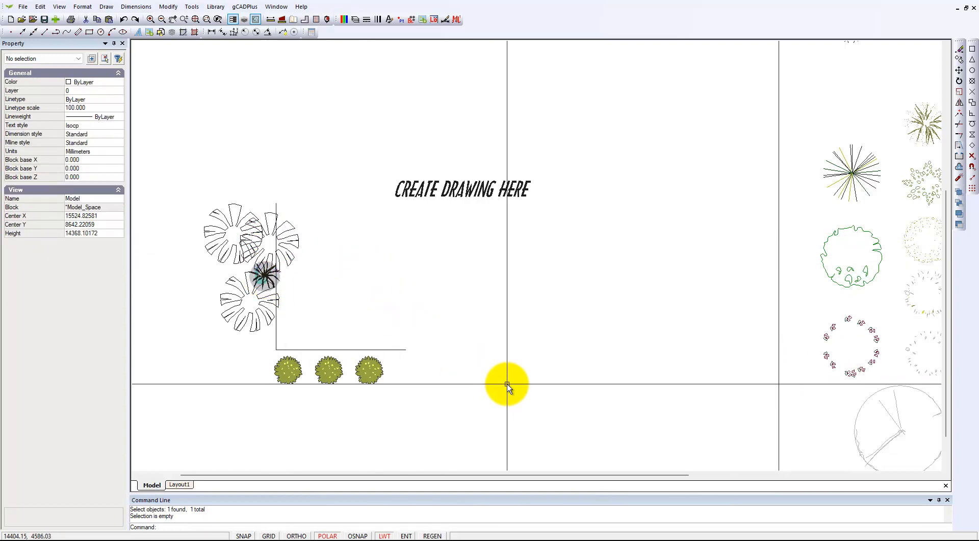
Step: View the garden drawing on the Layout1 sheet and return to model space
{"action": "scroll", "coordinate": [505, 388], "scroll_direction": "down", "scroll_amount": 1}
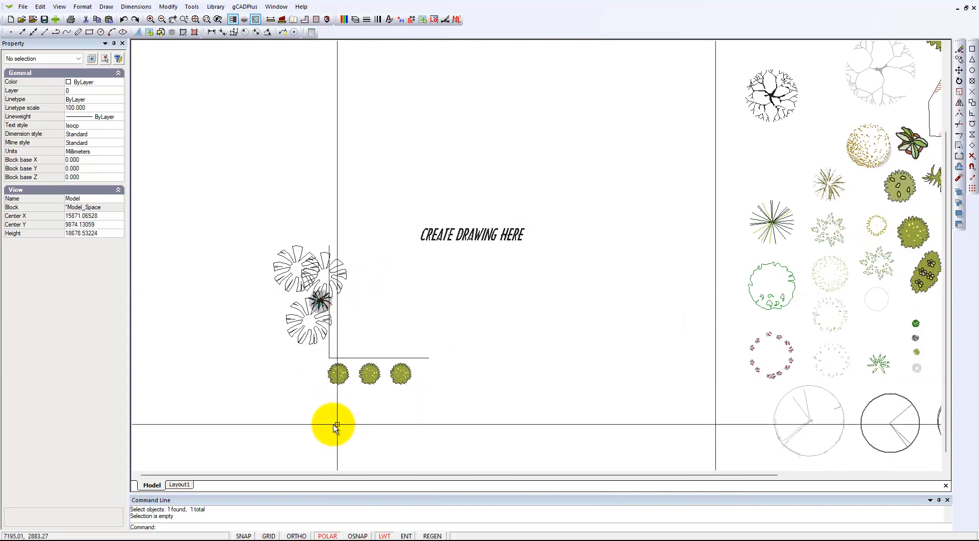
{"action": "left_click", "coordinate": [180, 484]}
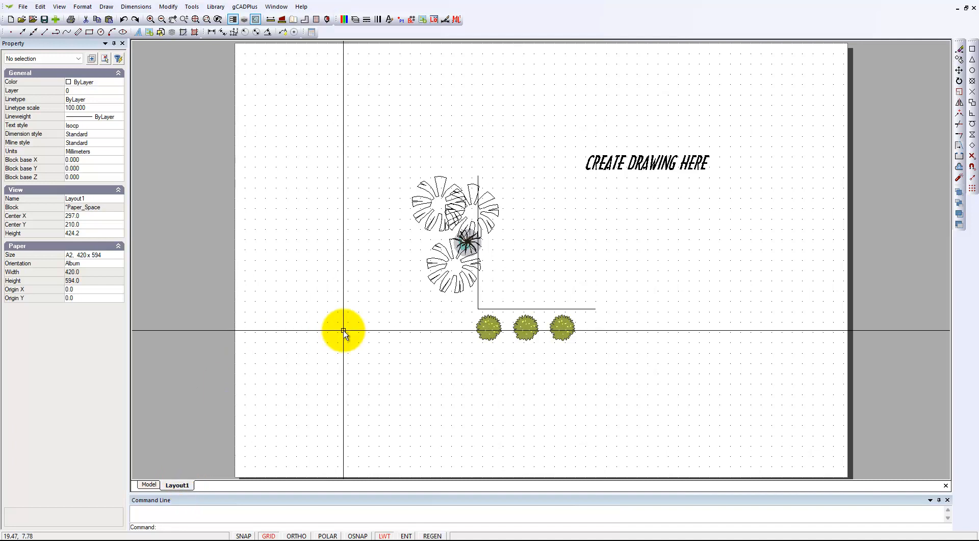
{"action": "left_click", "coordinate": [150, 485]}
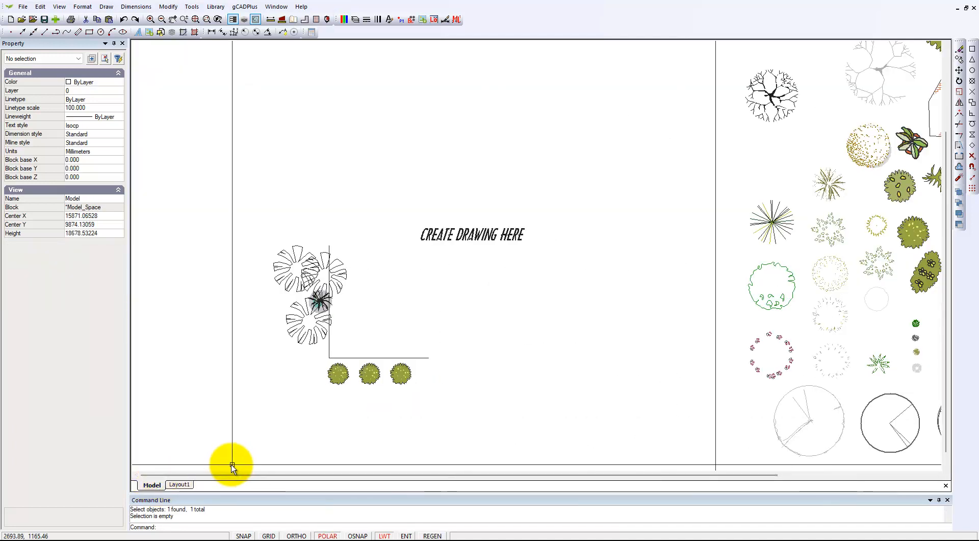
Step: Set the length of the horizontal line above the green shrub row to 4200
{"action": "left_click", "coordinate": [388, 358]}
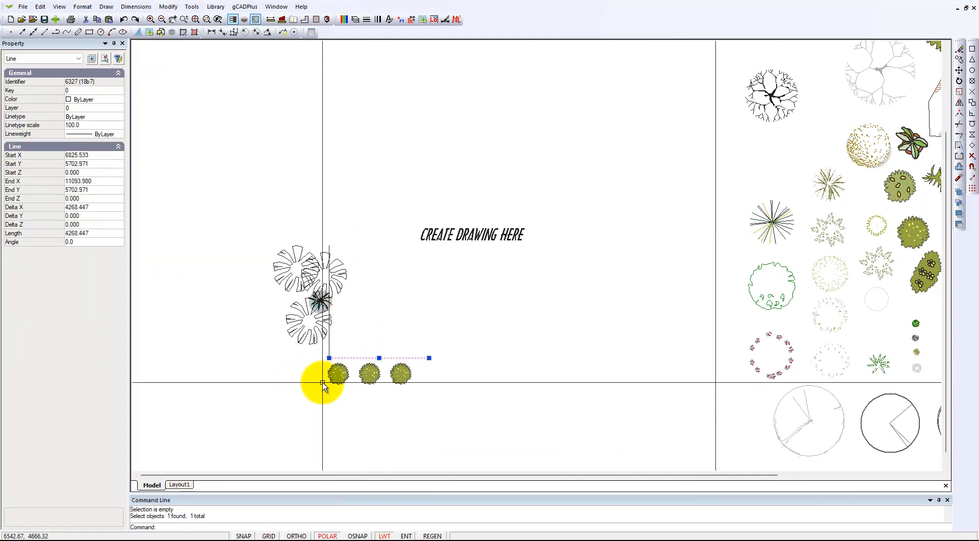
{"action": "left_click", "coordinate": [95, 233]}
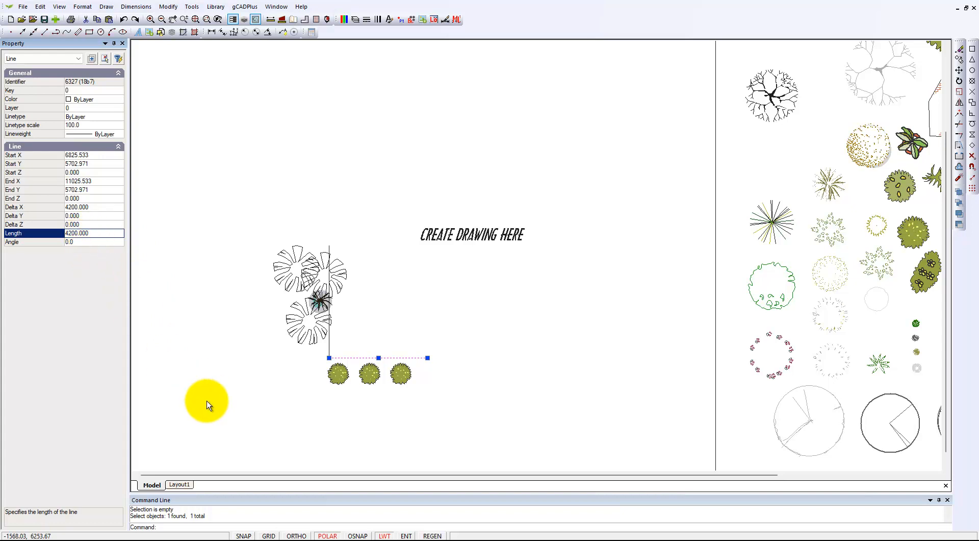
{"action": "key", "text": "Escape"}
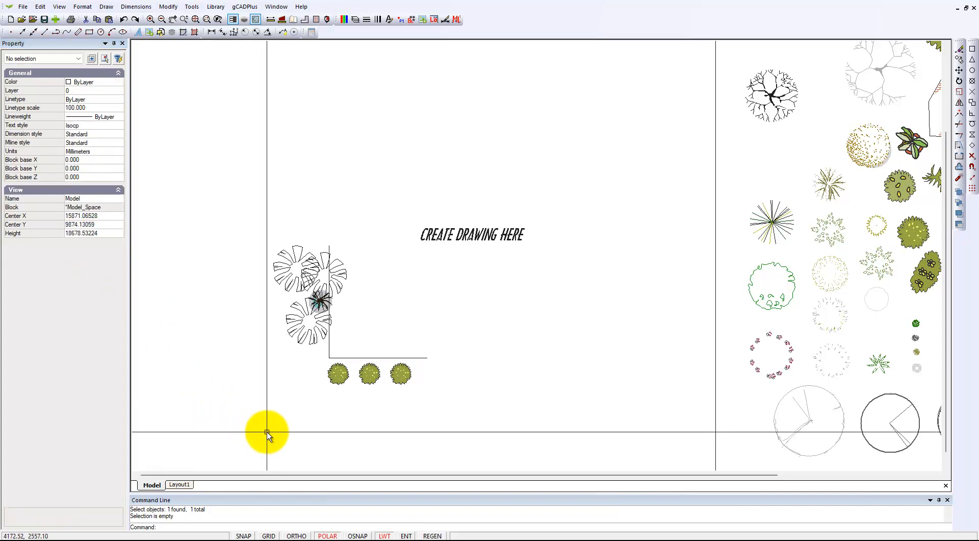
{"action": "scroll", "coordinate": [342, 372], "scroll_direction": "up", "scroll_amount": 2}
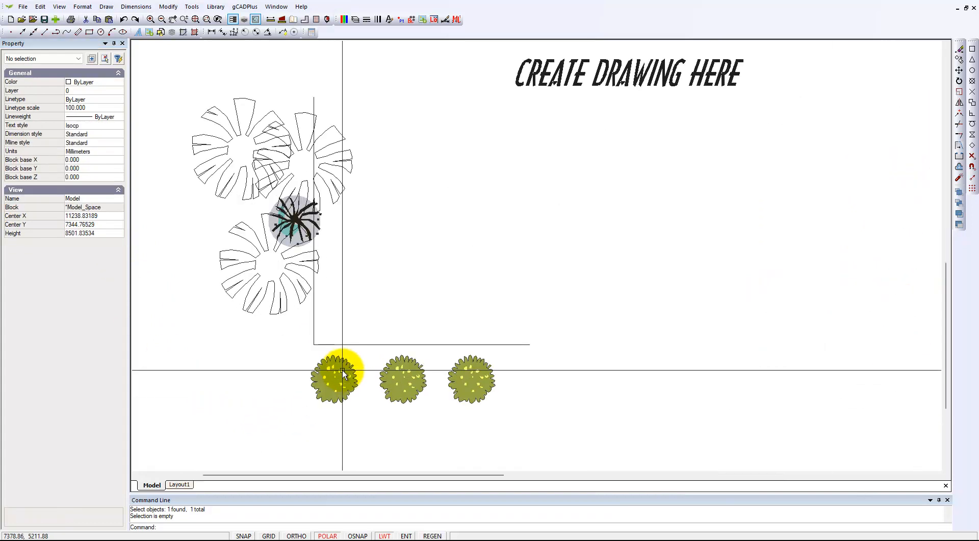
{"action": "scroll", "coordinate": [343, 374], "scroll_direction": "down", "scroll_amount": 2}
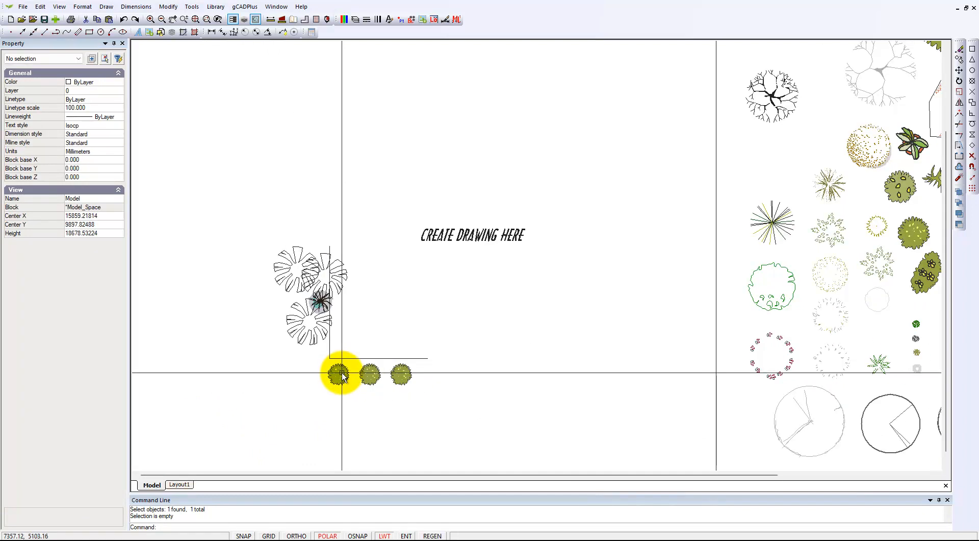
Step: Start a new drawing from the FrontGarden.lcd template and select the lowest plant of the green cluster beside the driveway to inspect its properties
{"action": "left_click", "coordinate": [11, 20]}
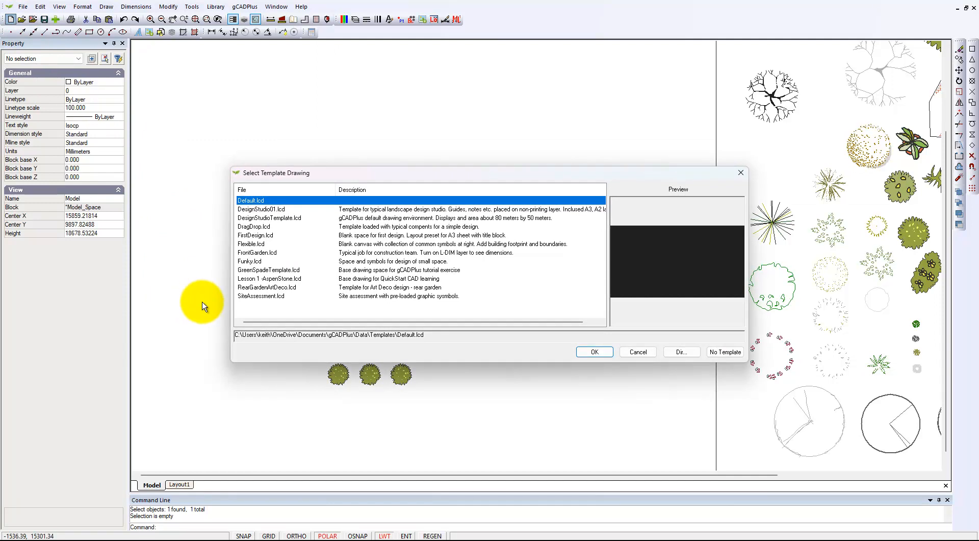
{"action": "left_click", "coordinate": [260, 252]}
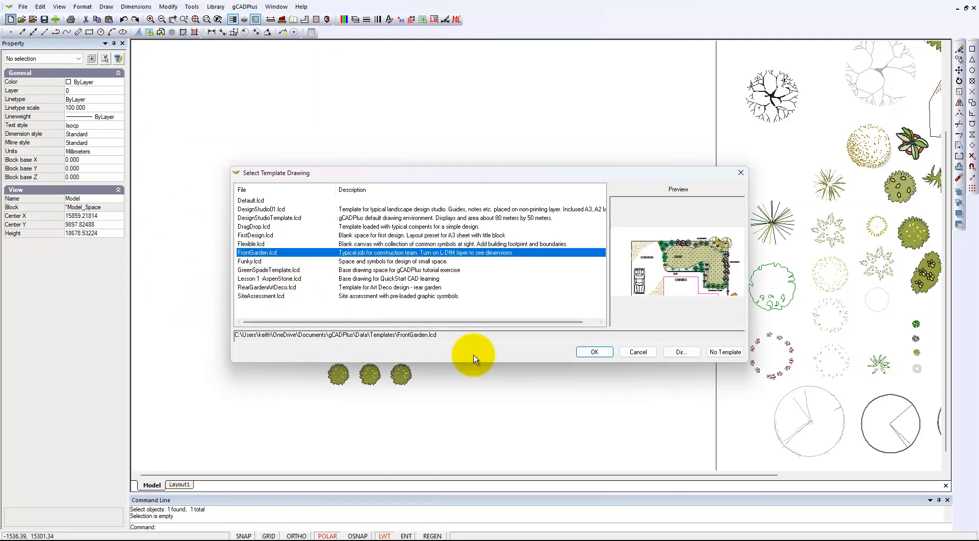
{"action": "left_click", "coordinate": [594, 352]}
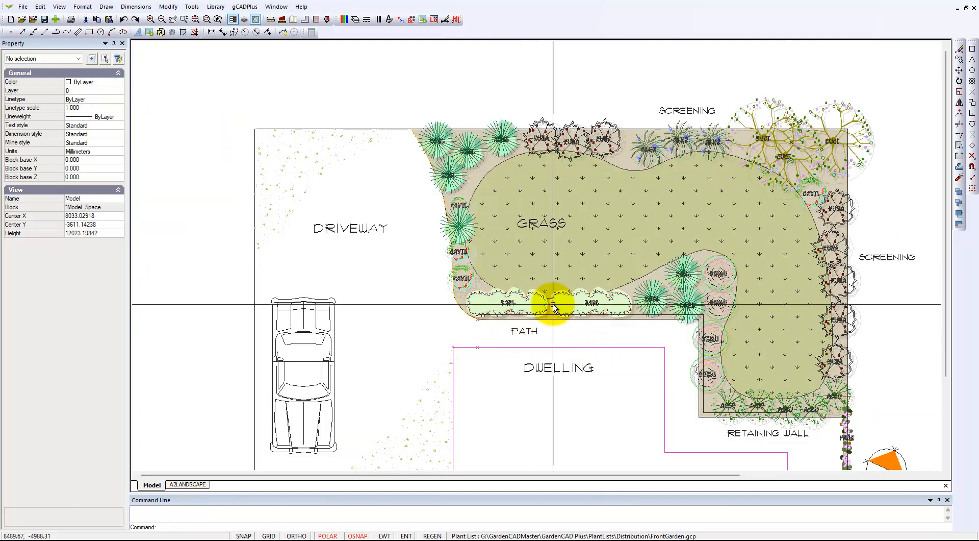
{"action": "left_click", "coordinate": [449, 174]}
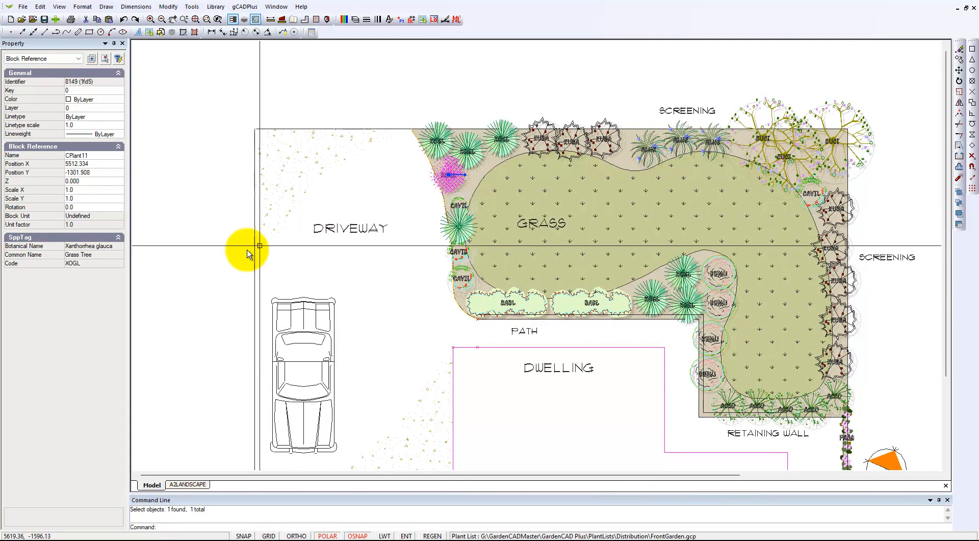